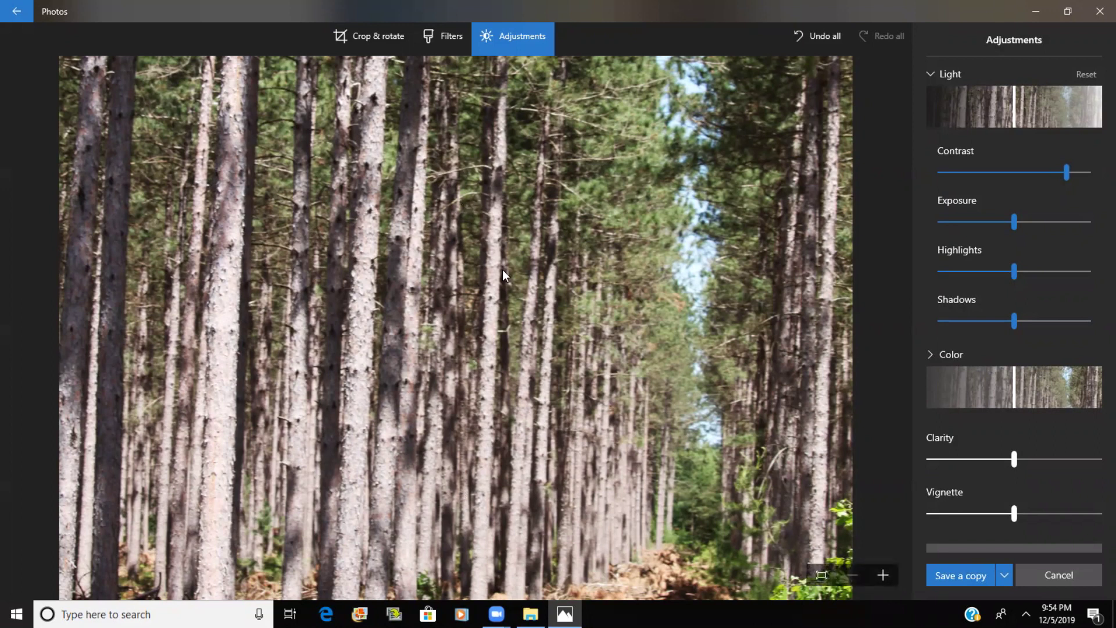
- Enlarge the tree trunks in the middle of the forest photo and raise Contrast to its maximum
{"action": "left_click", "coordinate": [884, 575]}
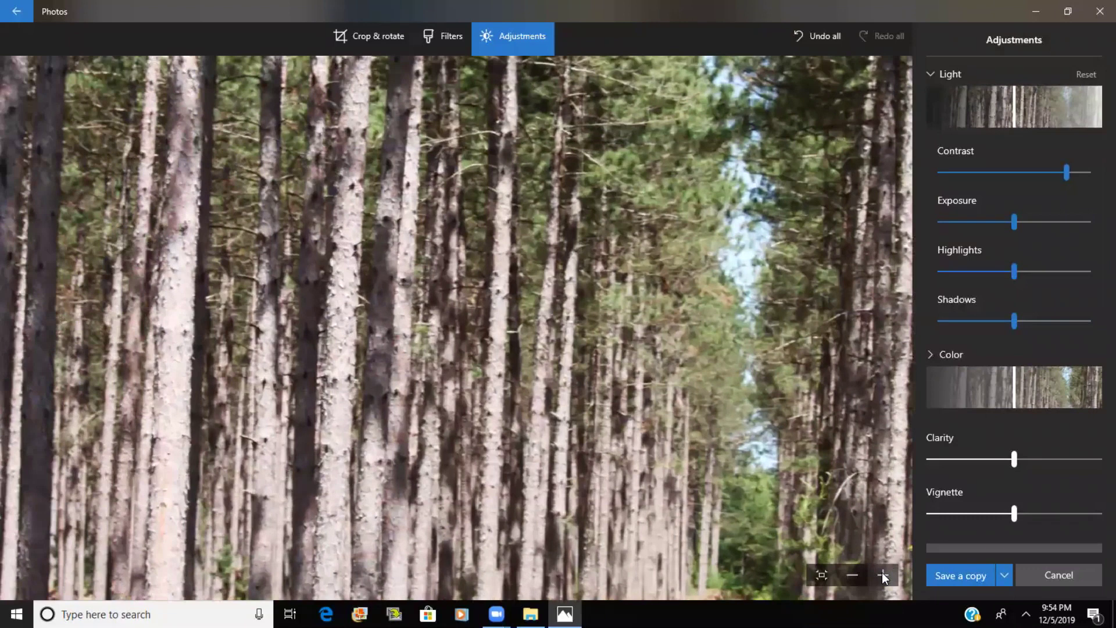
{"action": "left_click", "coordinate": [884, 575]}
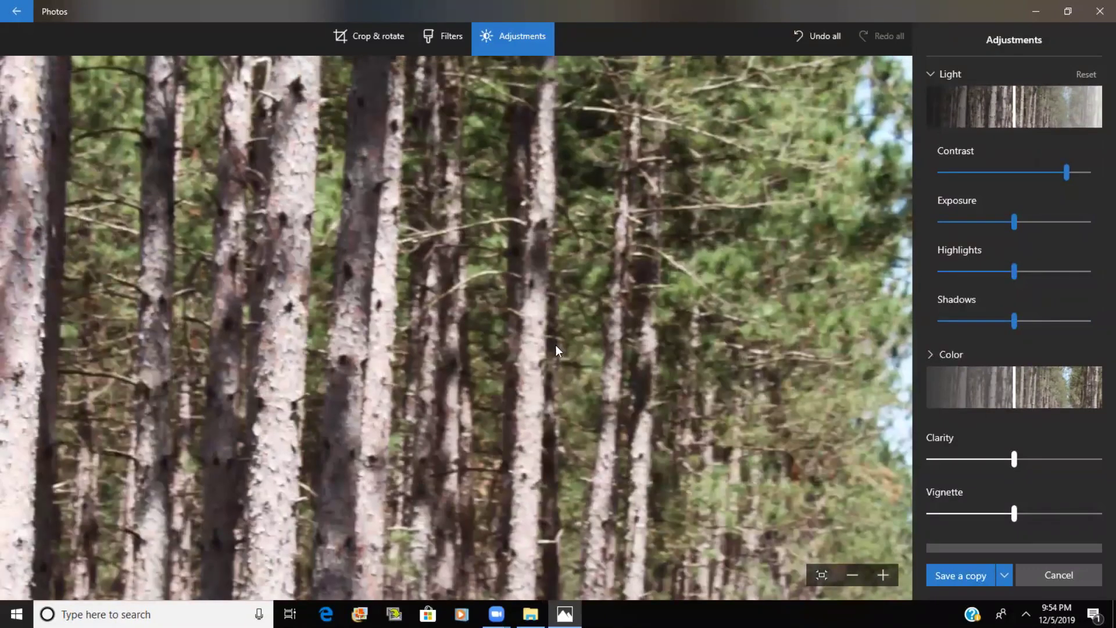
{"action": "left_click_drag", "start_coordinate": [556, 344], "coordinate": [599, 285]}
{"action": "left_click", "coordinate": [888, 578]}
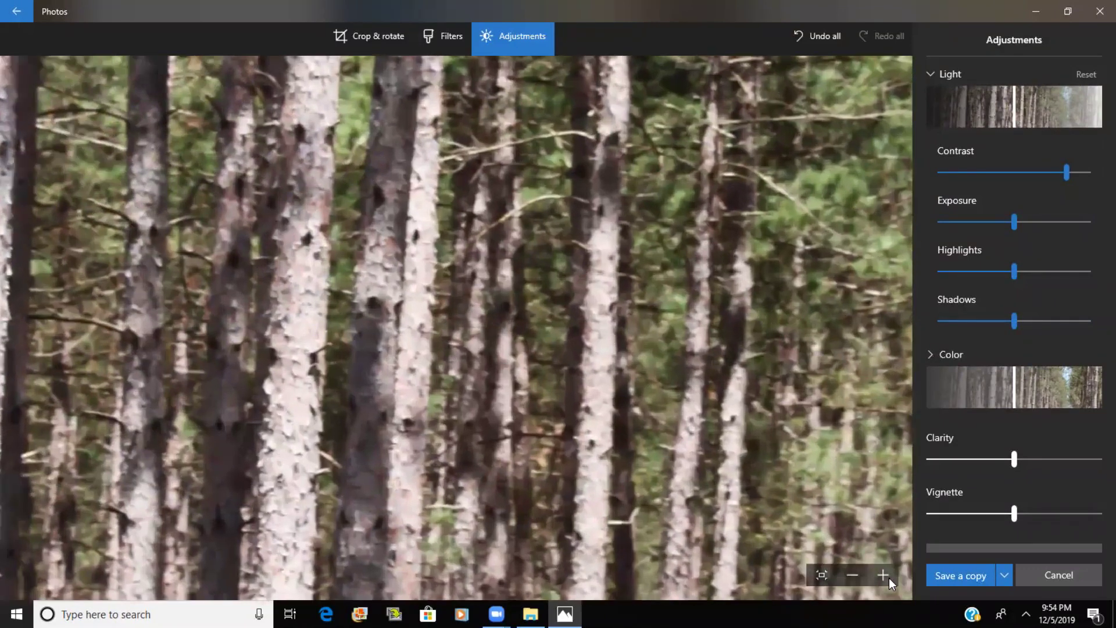
{"action": "left_click_drag", "start_coordinate": [768, 412], "coordinate": [738, 453]}
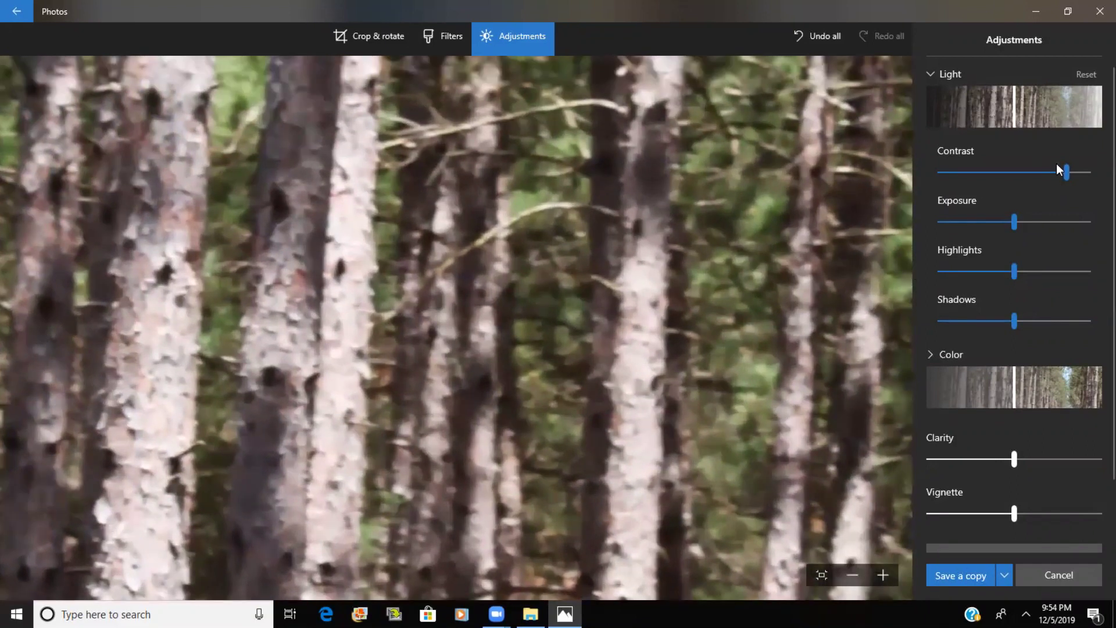
{"action": "left_click_drag", "start_coordinate": [1067, 173], "coordinate": [1088, 173]}
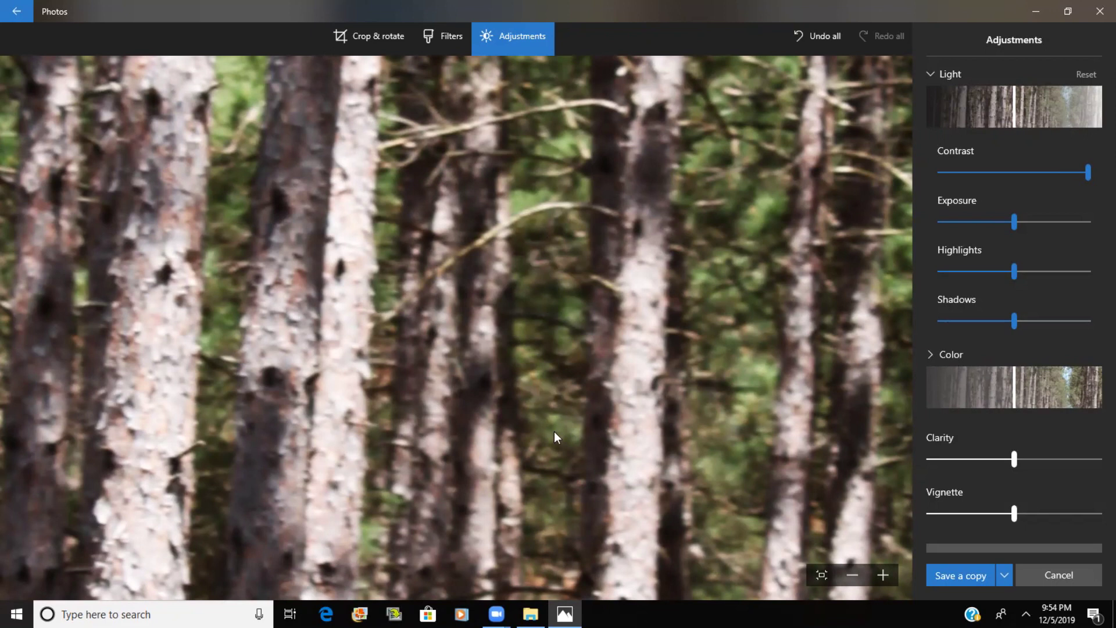
- Examine the trunks at different magnifications and raise the photo's Exposure slightly above the midpoint
{"action": "left_click", "coordinate": [854, 574]}
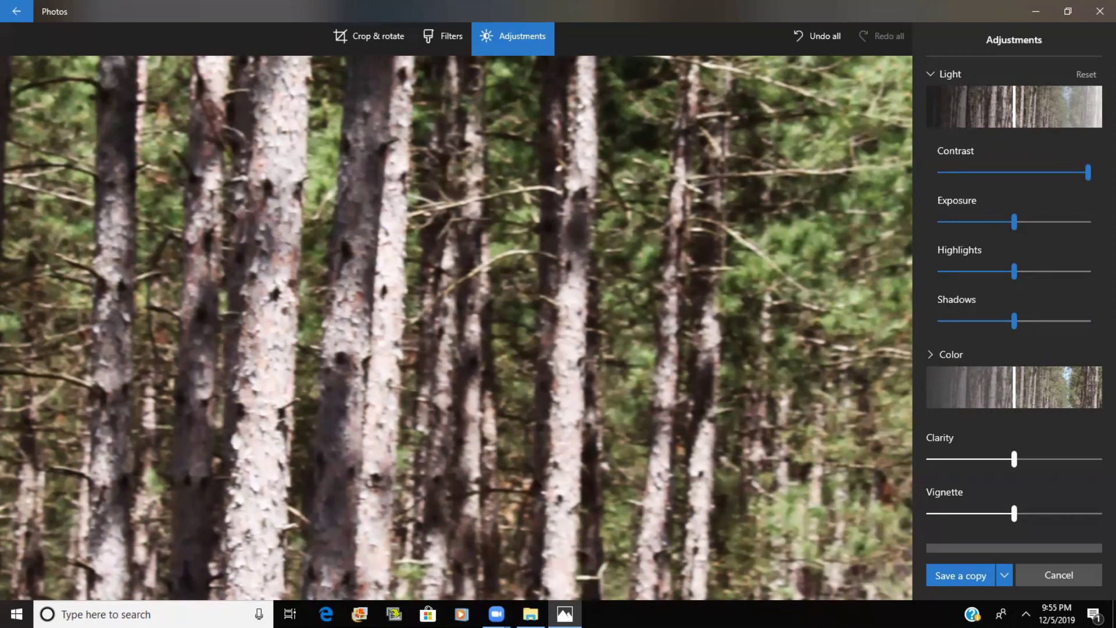
{"action": "left_click_drag", "start_coordinate": [679, 465], "coordinate": [682, 426]}
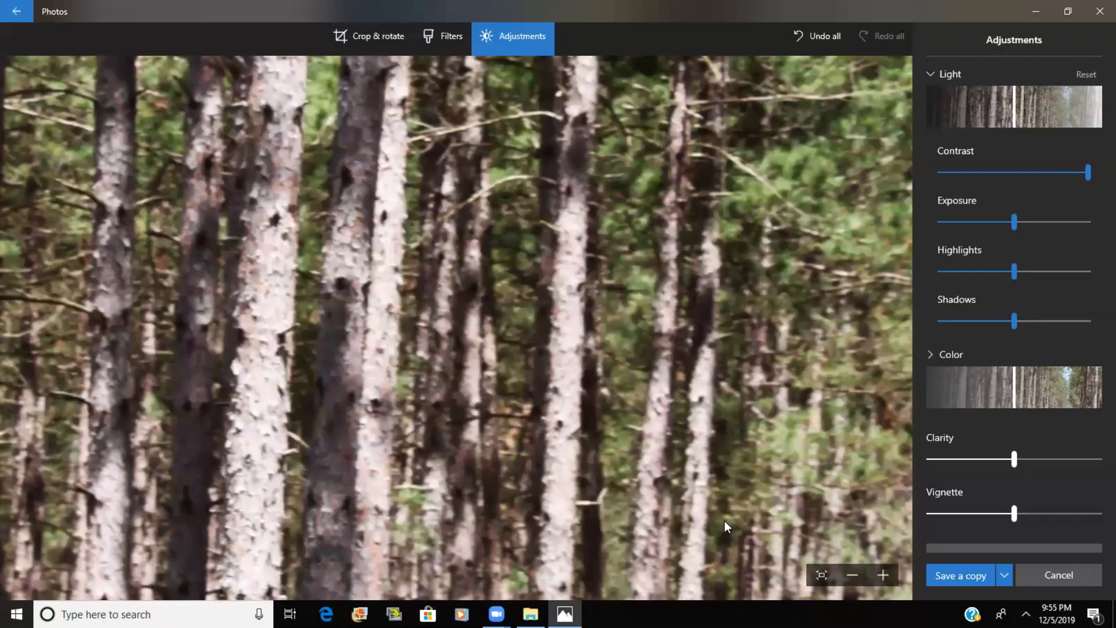
{"action": "left_click_drag", "start_coordinate": [725, 521], "coordinate": [718, 456]}
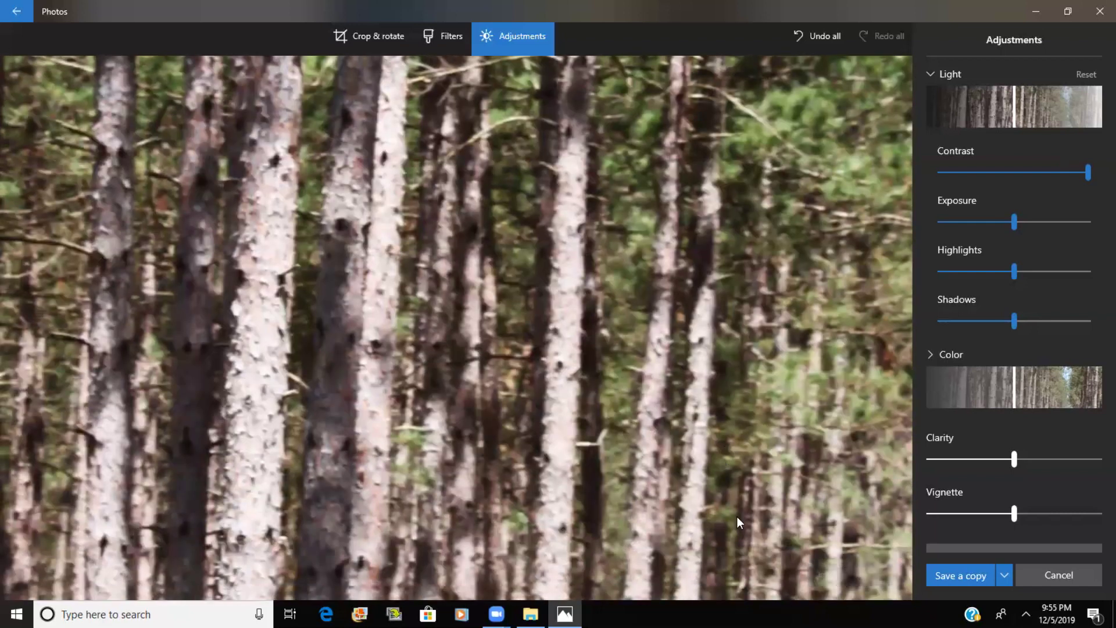
{"action": "left_click_drag", "start_coordinate": [669, 410], "coordinate": [675, 434]}
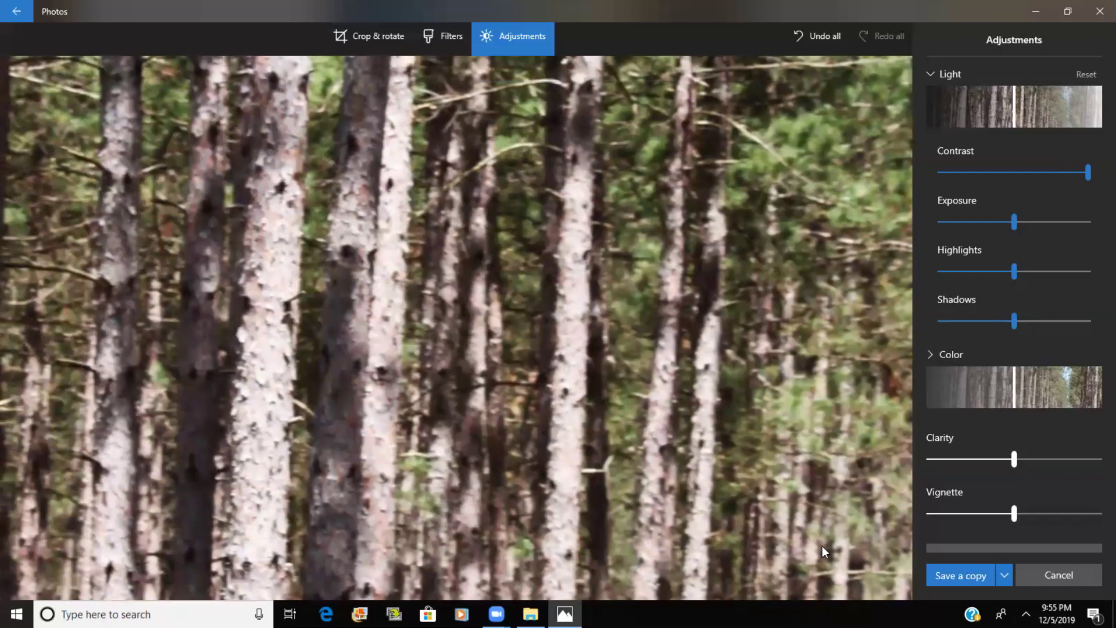
{"action": "scroll", "coordinate": [885, 582], "scroll_direction": "up", "scroll_amount": 3}
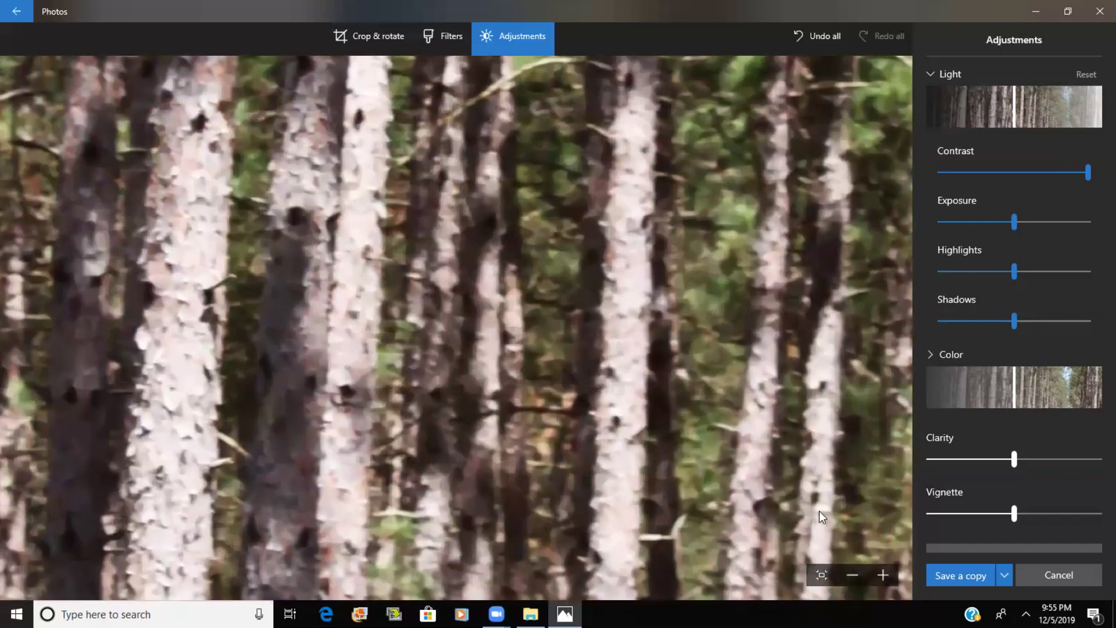
{"action": "left_click_drag", "start_coordinate": [819, 511], "coordinate": [790, 511]}
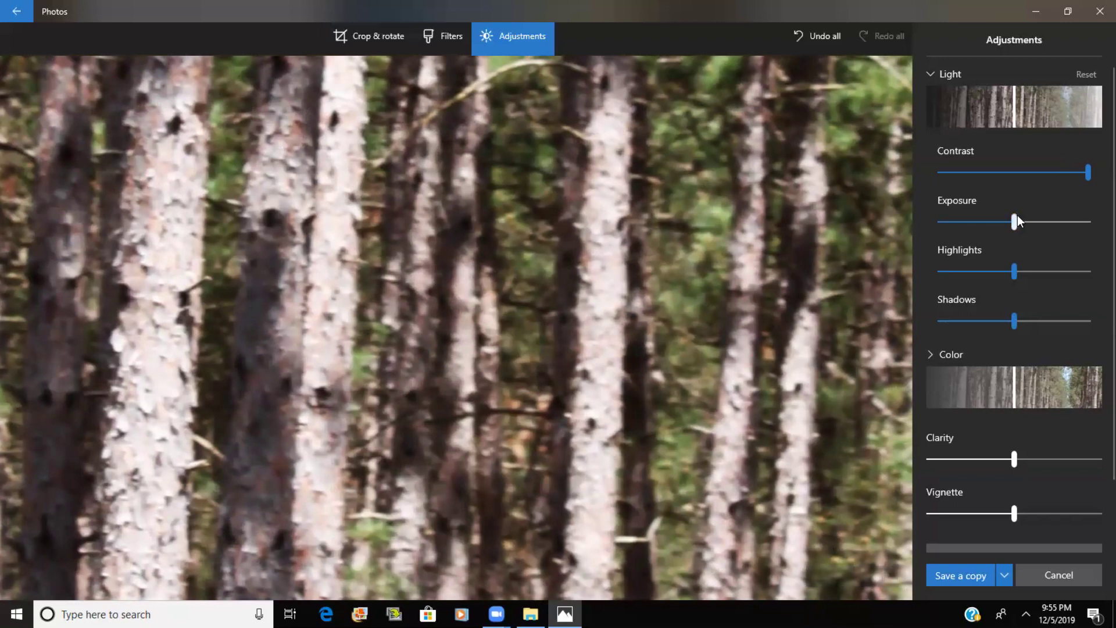
{"action": "mouse_move", "coordinate": [1017, 220]}
{"action": "left_mouse_down"}
{"action": "mouse_move", "coordinate": [1056, 228]}
{"action": "mouse_move", "coordinate": [1023, 232]}
{"action": "left_mouse_up"}
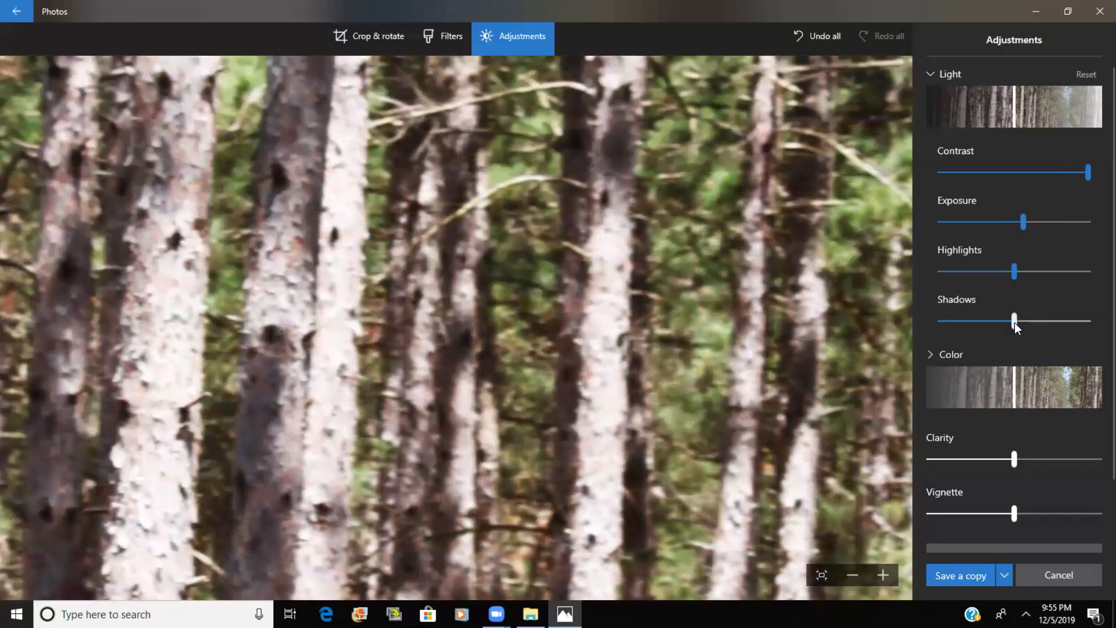
- Lower the photo's Shadows to the minimum and its Highlights to well below the midpoint
{"action": "left_click_drag", "start_coordinate": [1014, 321], "coordinate": [938, 328]}
{"action": "left_click_drag", "start_coordinate": [1014, 271], "coordinate": [959, 271]}
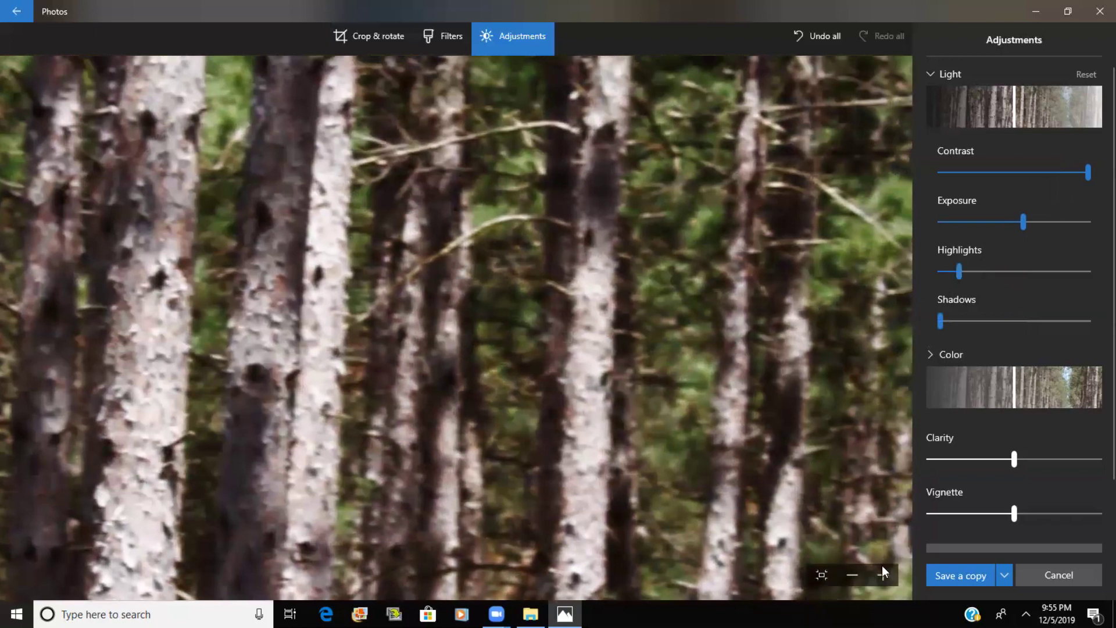
- Lower the overall Light level well below the midpoint and raise Clarity moderately above it
{"action": "left_click", "coordinate": [883, 574]}
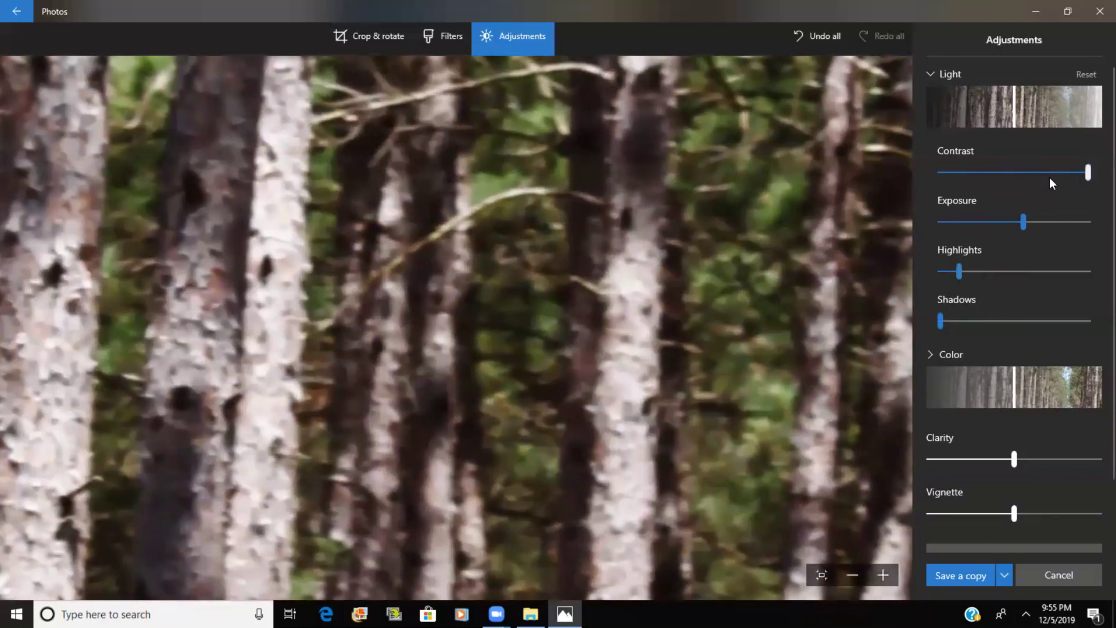
{"action": "mouse_move", "coordinate": [1015, 114]}
{"action": "left_mouse_down"}
{"action": "mouse_move", "coordinate": [949, 105]}
{"action": "mouse_move", "coordinate": [963, 110]}
{"action": "left_mouse_up"}
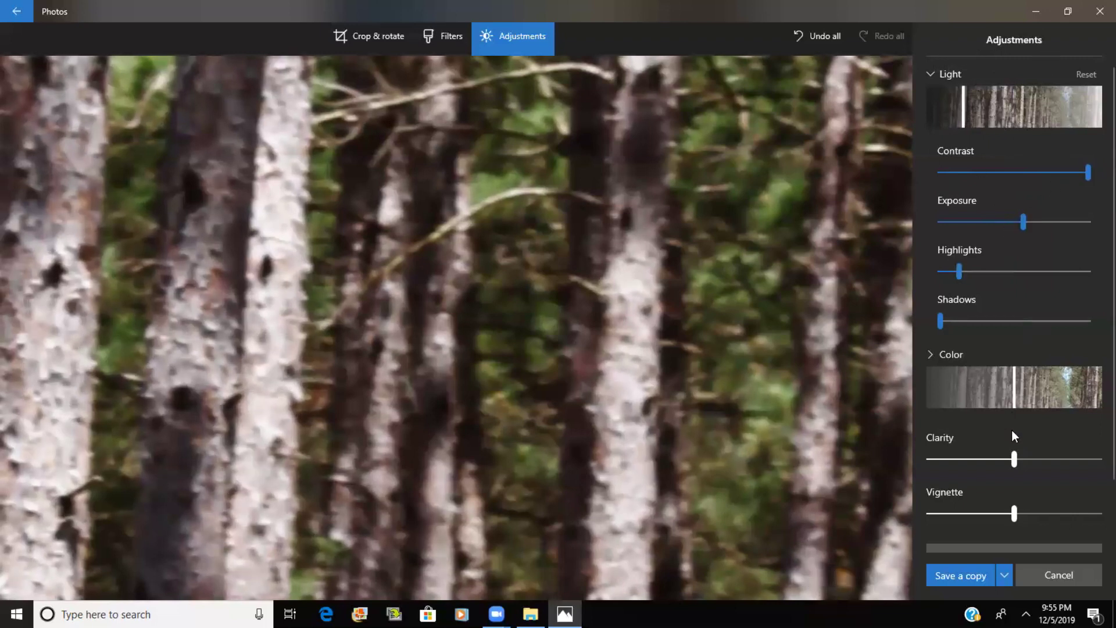
{"action": "left_click_drag", "start_coordinate": [1014, 460], "coordinate": [1048, 460]}
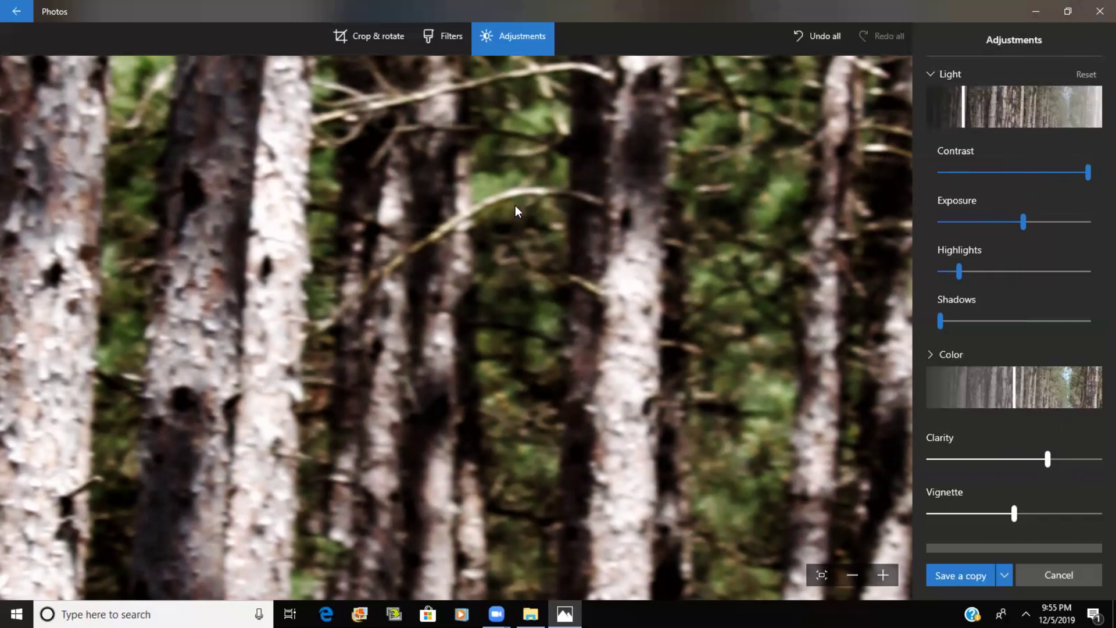
- Examine the adjusted forest photo at several magnifications, checking the dark areas and shapes between the trunks
{"action": "left_click", "coordinate": [855, 576]}
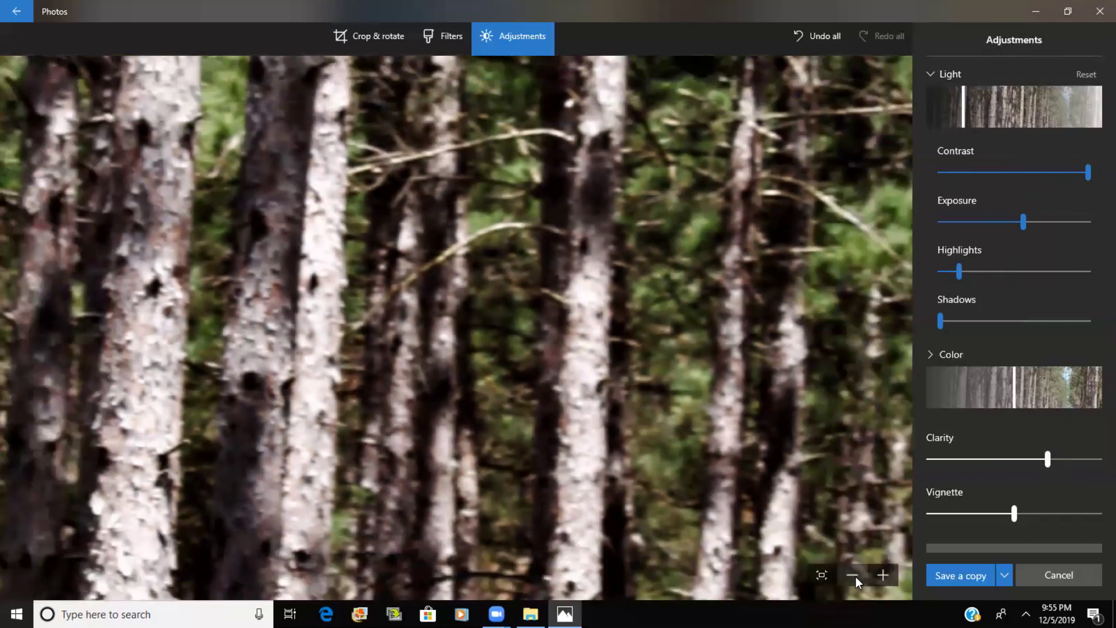
{"action": "left_click", "coordinate": [853, 576]}
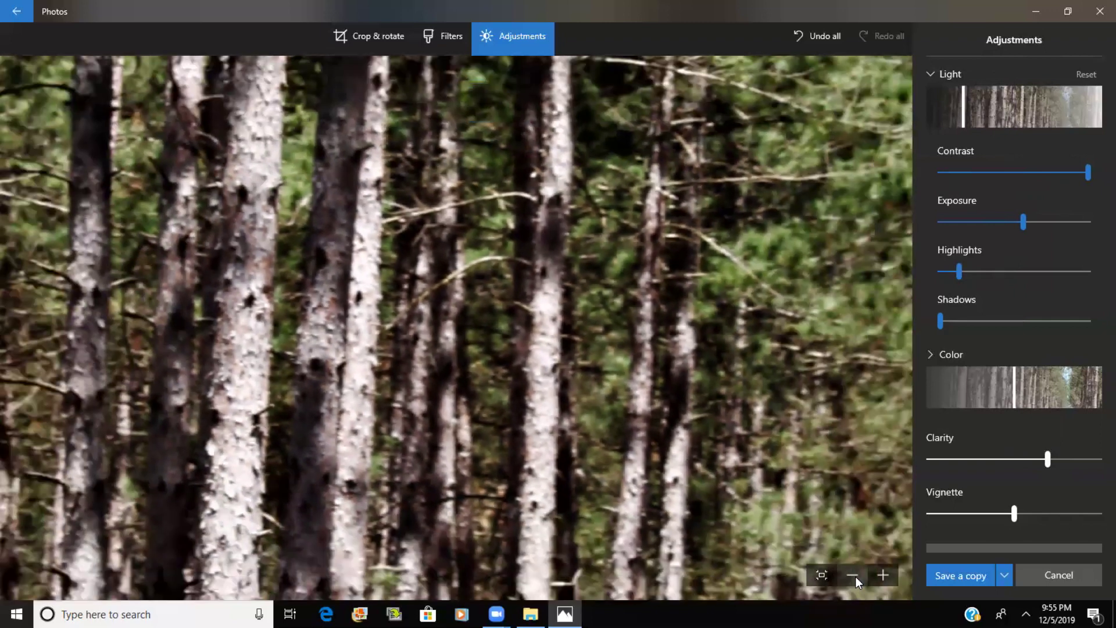
{"action": "left_click", "coordinate": [854, 575]}
{"action": "left_click", "coordinate": [855, 575]}
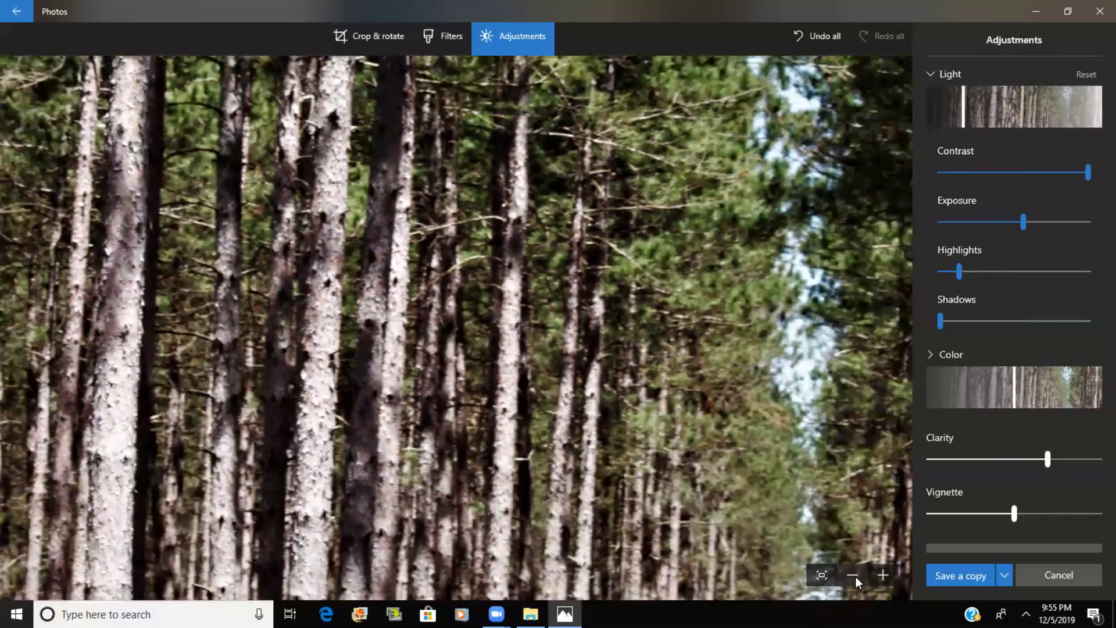
{"action": "left_click", "coordinate": [884, 579]}
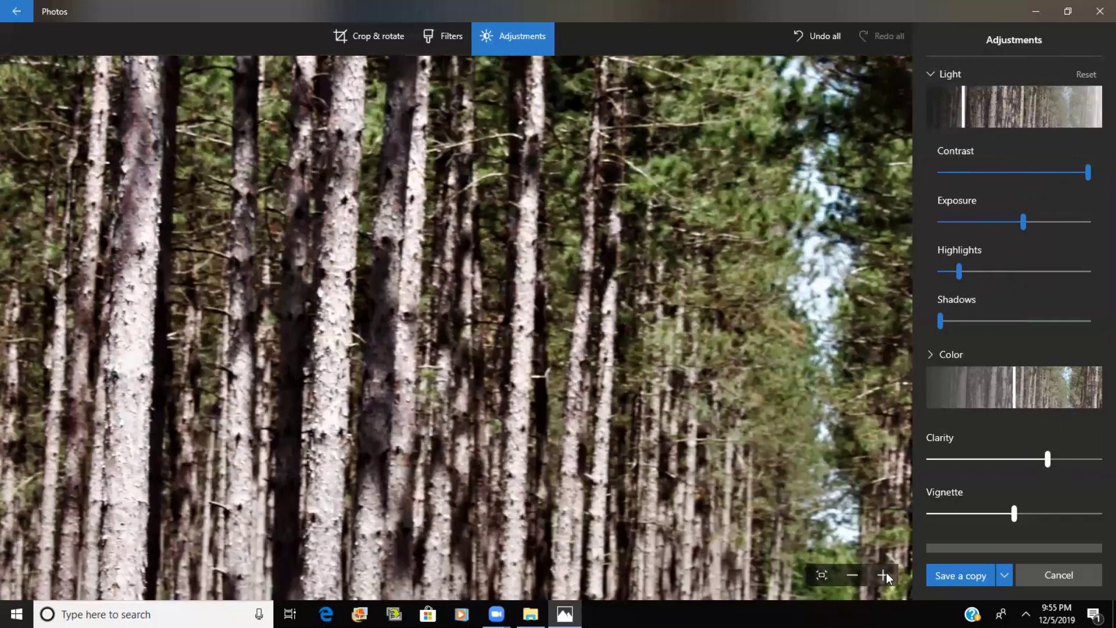
{"action": "left_click", "coordinate": [883, 574]}
{"action": "left_click", "coordinate": [884, 575]}
{"action": "left_click", "coordinate": [884, 574]}
{"action": "left_click", "coordinate": [883, 575]}
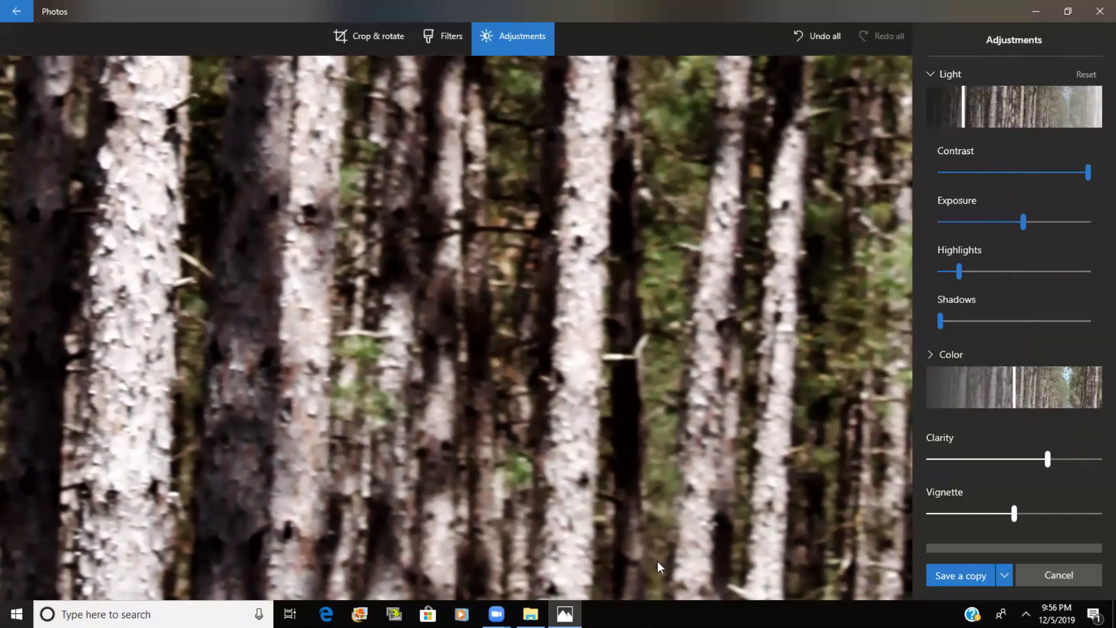
{"action": "left_click_drag", "start_coordinate": [674, 579], "coordinate": [669, 514]}
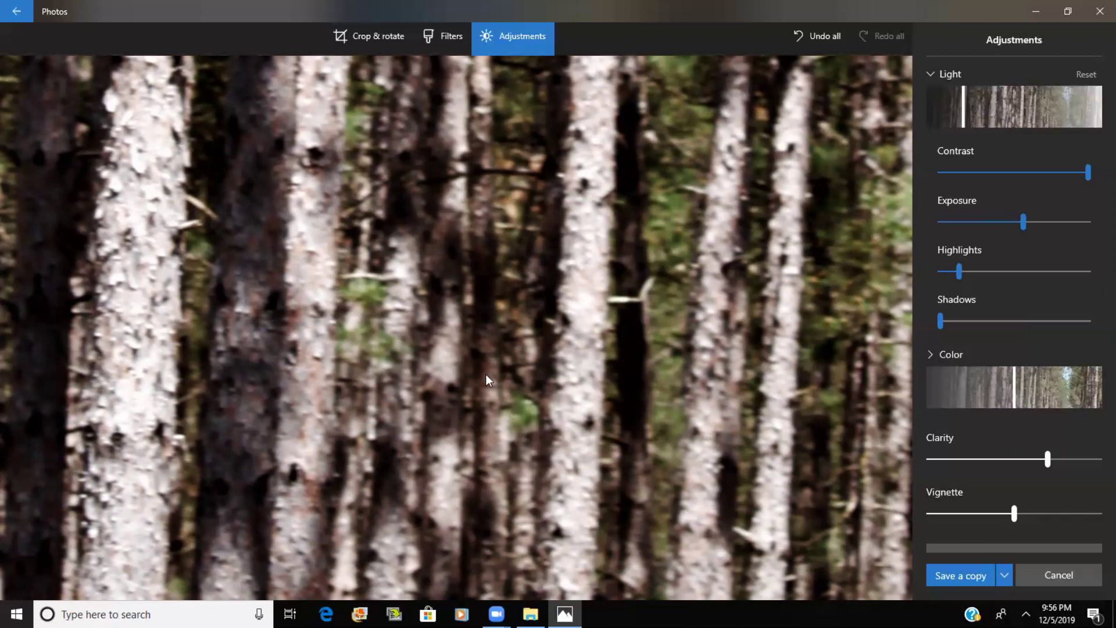
{"action": "scroll", "coordinate": [628, 411], "scroll_direction": "down", "scroll_amount": 2}
{"action": "left_click_drag", "start_coordinate": [632, 413], "coordinate": [828, 410]}
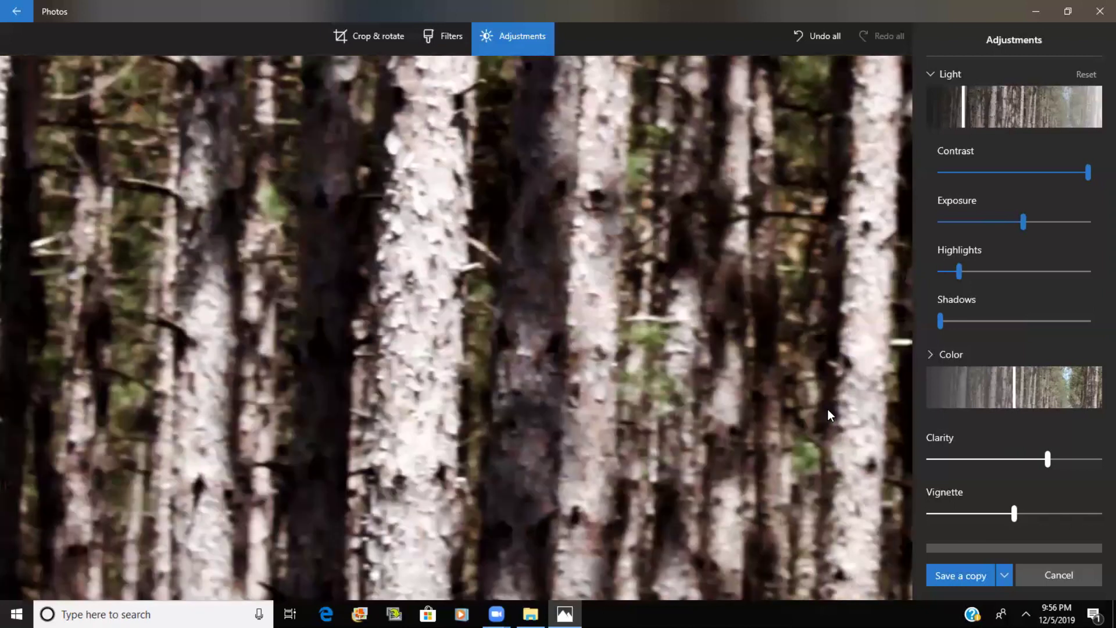
{"action": "scroll", "coordinate": [493, 280], "scroll_direction": "up", "scroll_amount": 2}
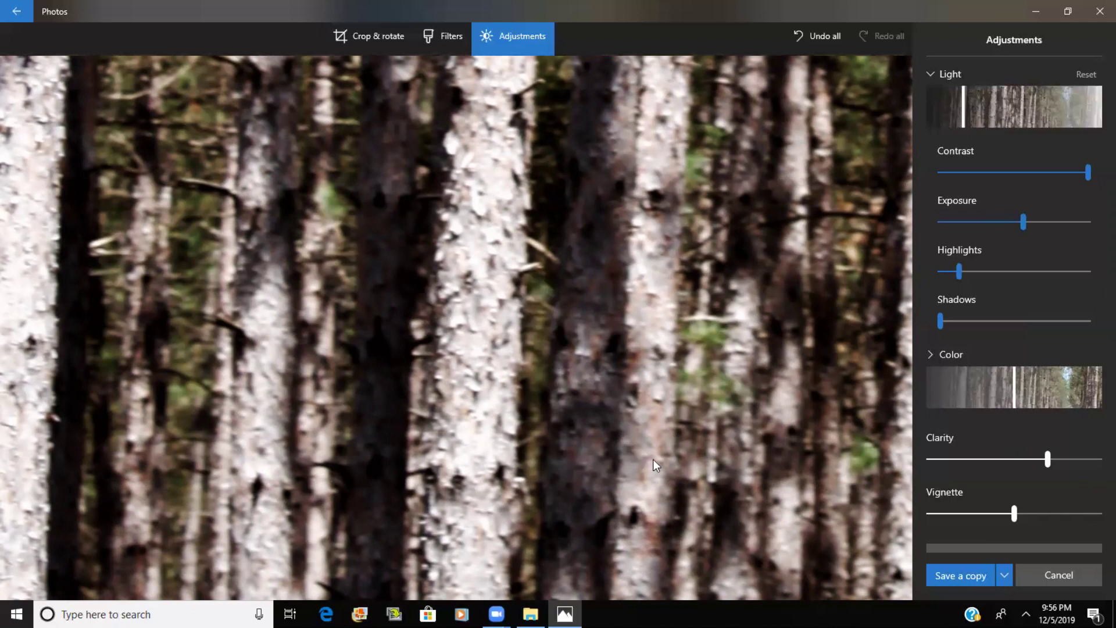
{"action": "scroll", "coordinate": [537, 340], "scroll_direction": "down", "scroll_amount": 3}
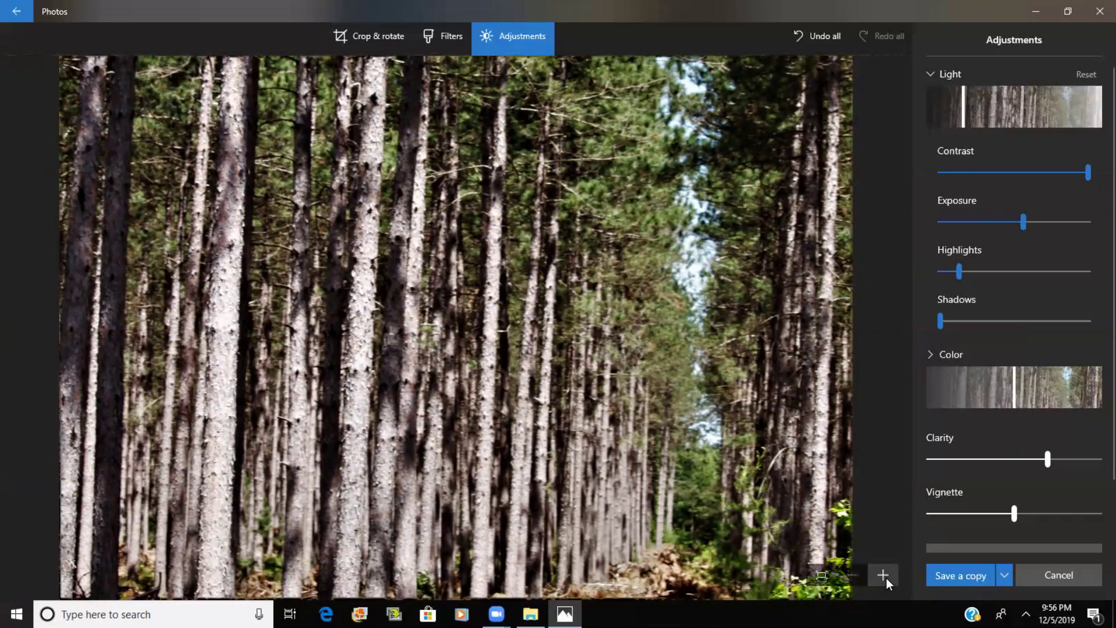
- Enlarge the curved branch between the central trunks and set the overall Color level to 55
{"action": "left_click", "coordinate": [884, 576]}
{"action": "left_click", "coordinate": [883, 576]}
{"action": "left_click", "coordinate": [883, 575]}
{"action": "left_click", "coordinate": [884, 575]}
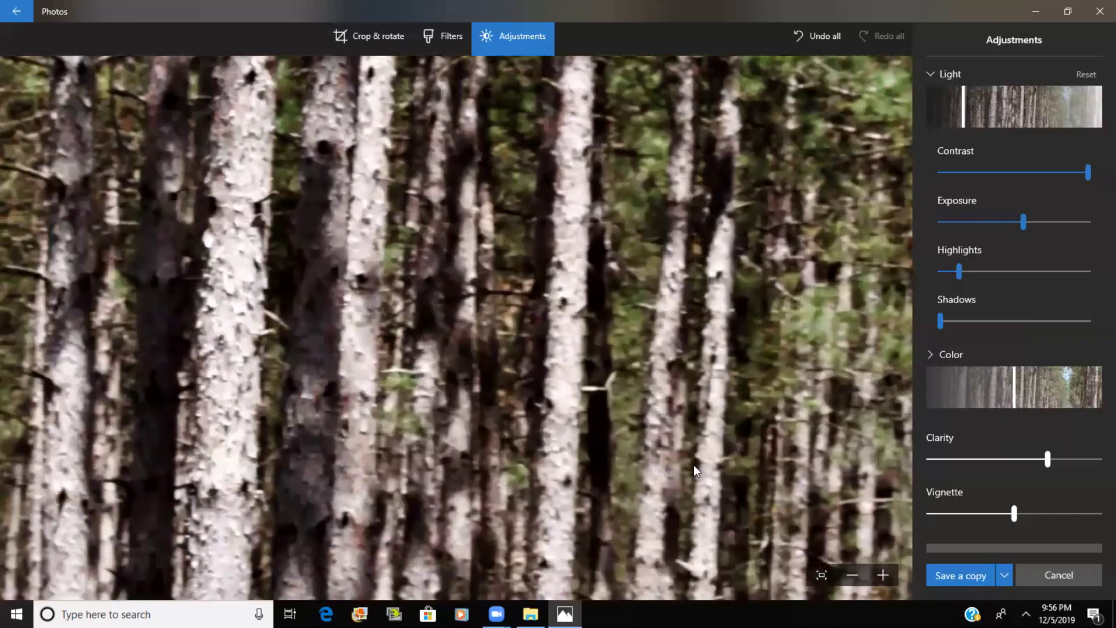
{"action": "left_click_drag", "start_coordinate": [650, 349], "coordinate": [612, 396]}
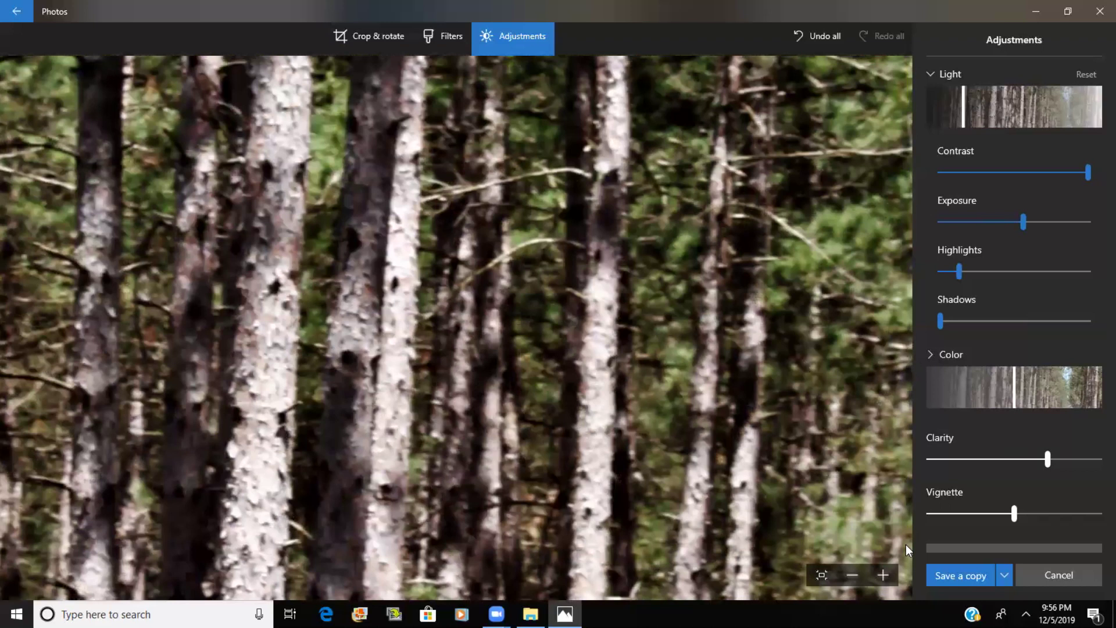
{"action": "left_click", "coordinate": [884, 575]}
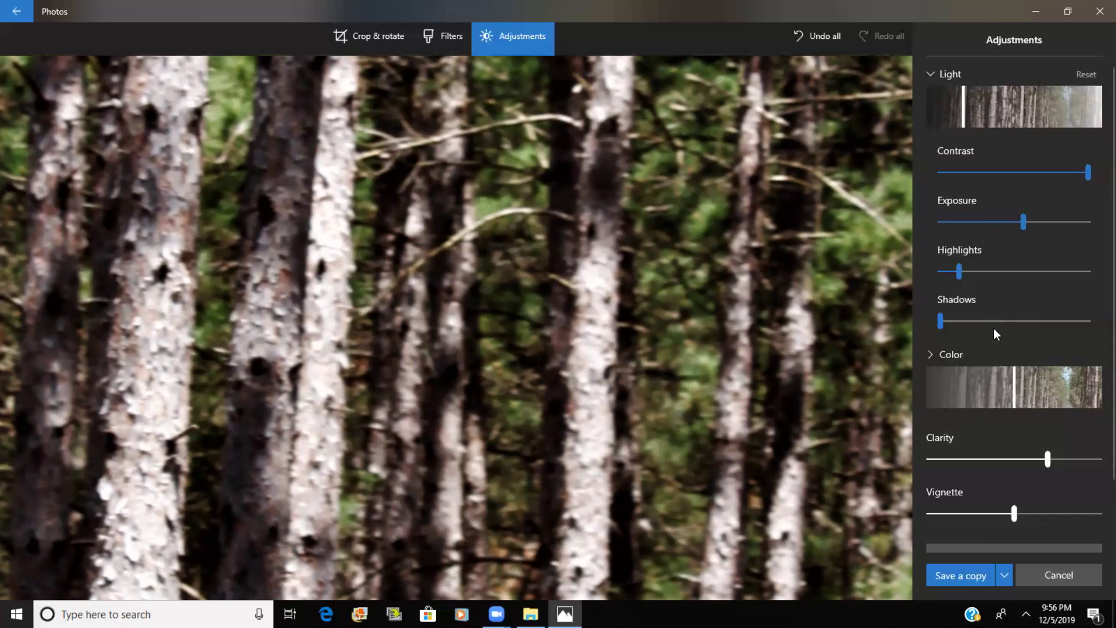
{"action": "left_click_drag", "start_coordinate": [1027, 385], "coordinate": [1062, 386]}
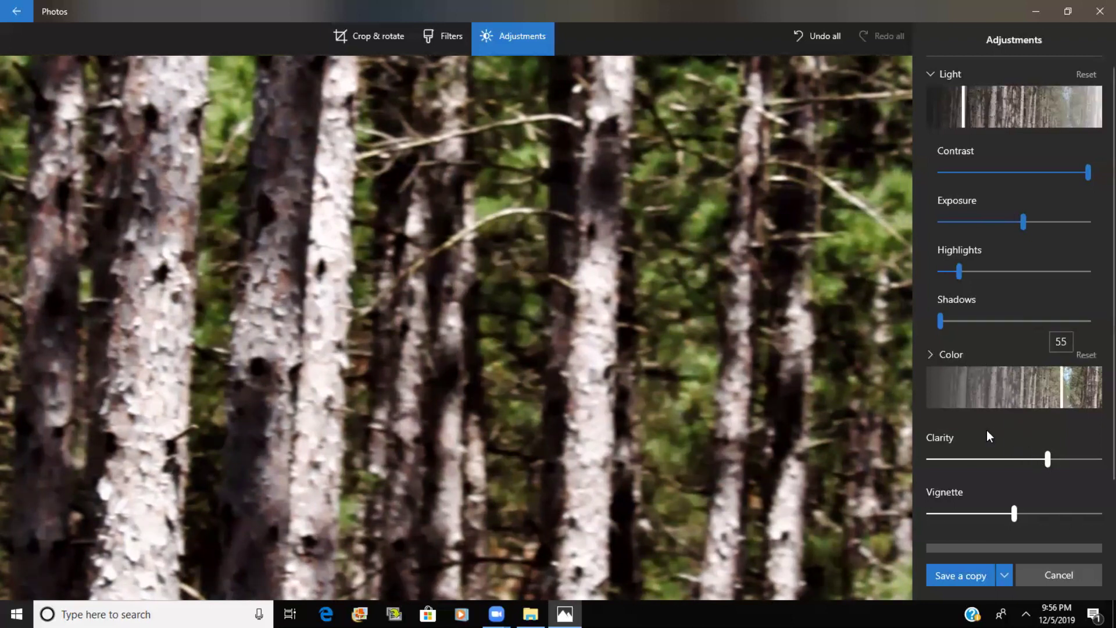
- Bring the overall Light level back up to slightly below the midpoint and reduce Highlights to the minimum
{"action": "left_click", "coordinate": [892, 578]}
{"action": "left_click", "coordinate": [892, 578]}
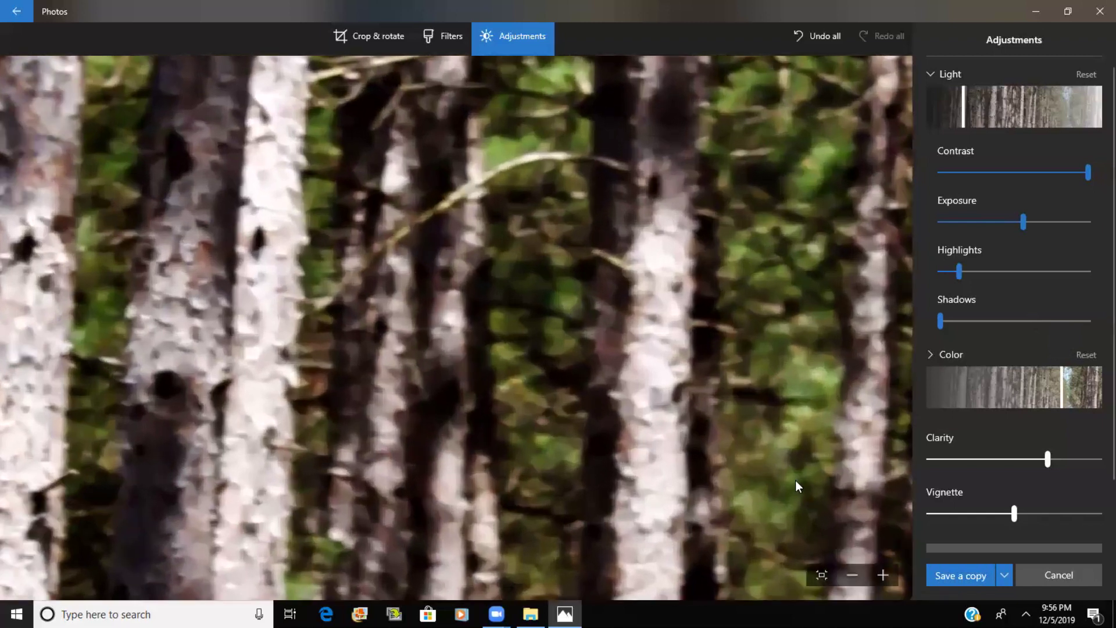
{"action": "left_click_drag", "start_coordinate": [796, 480], "coordinate": [773, 504]}
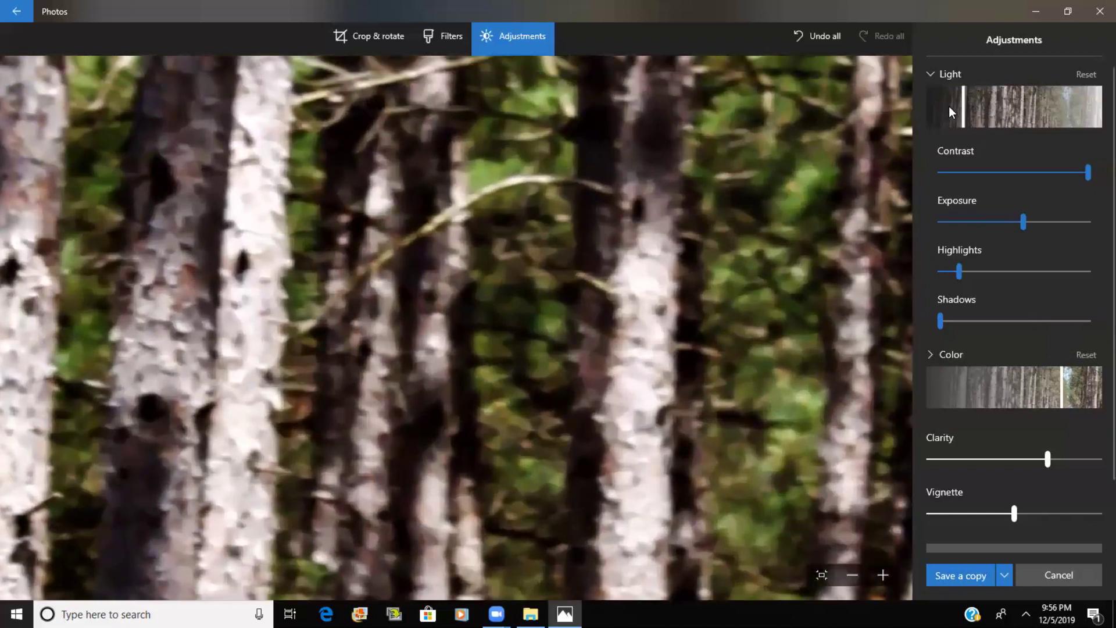
{"action": "left_click_drag", "start_coordinate": [1014, 128], "coordinate": [992, 125]}
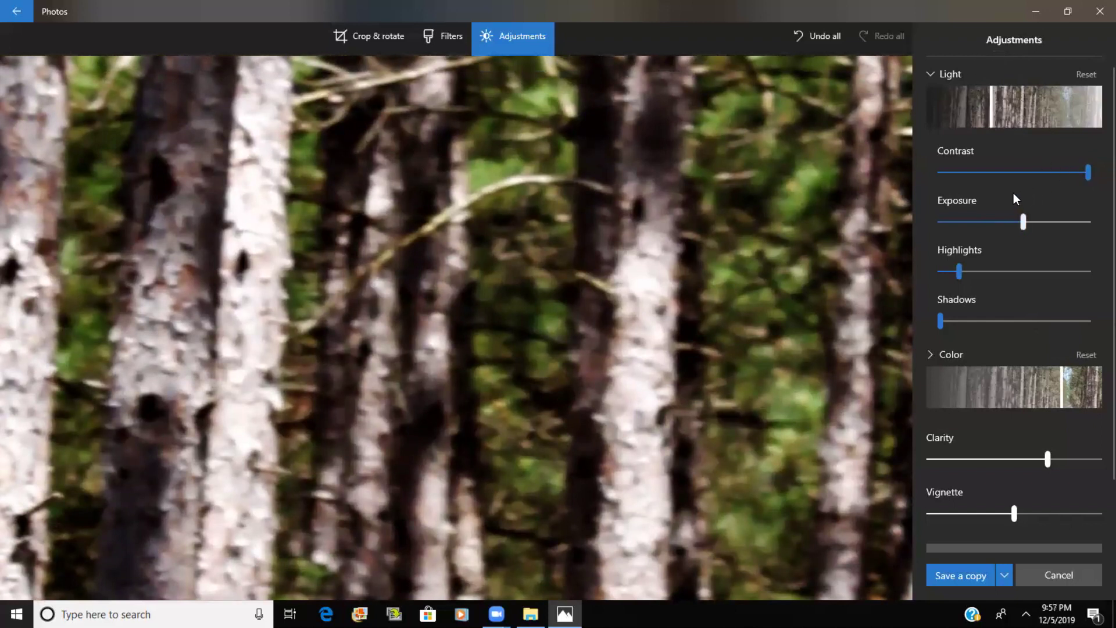
{"action": "left_click_drag", "start_coordinate": [963, 270], "coordinate": [933, 270]}
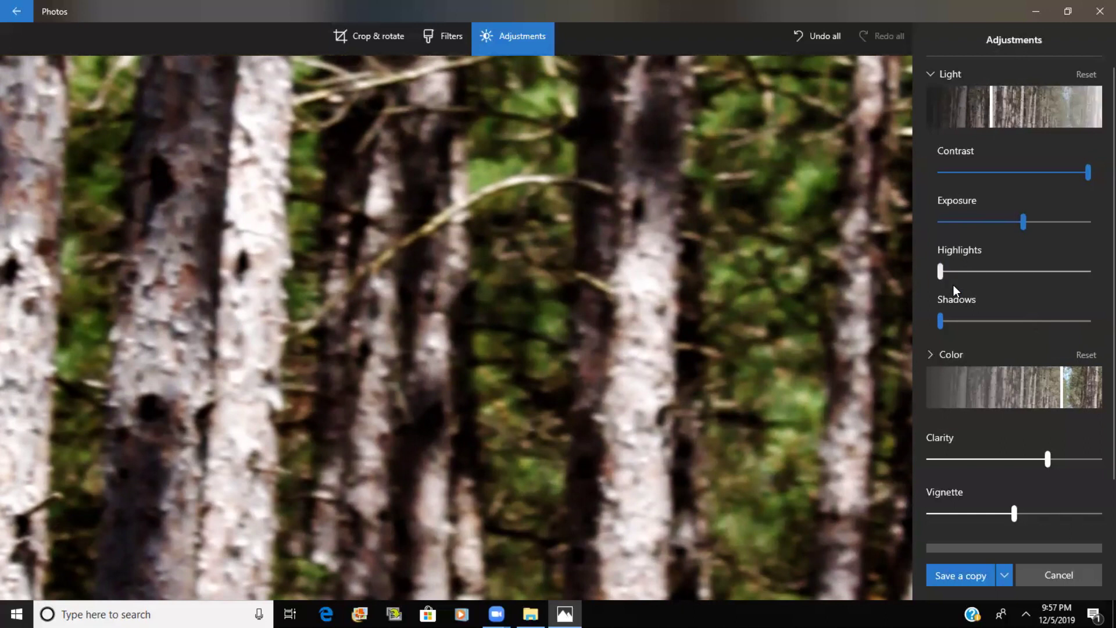
- Set Clarity to 77 and view the whole adjusted photo
{"action": "left_click_drag", "start_coordinate": [1046, 456], "coordinate": [1080, 463]}
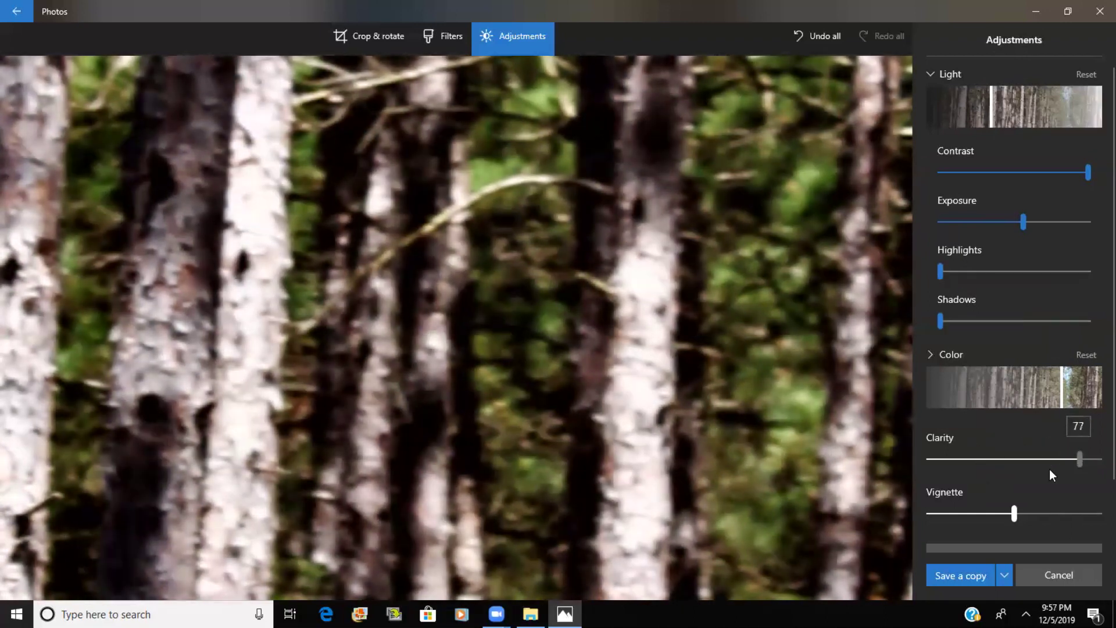
{"action": "left_click", "coordinate": [853, 582]}
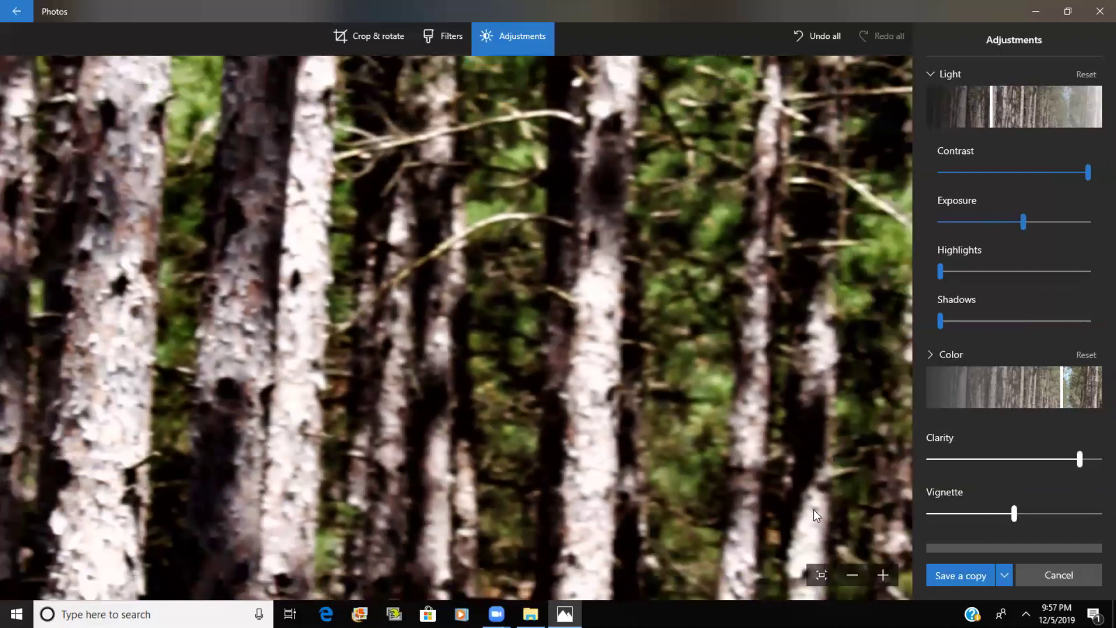
{"action": "left_click", "coordinate": [853, 575]}
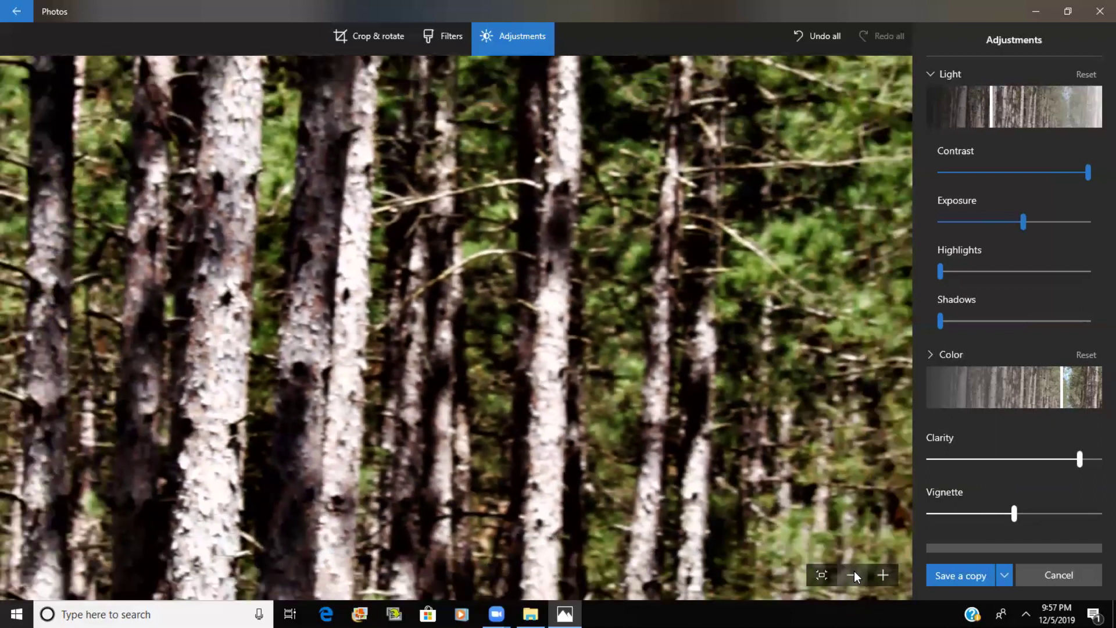
{"action": "left_click", "coordinate": [854, 575]}
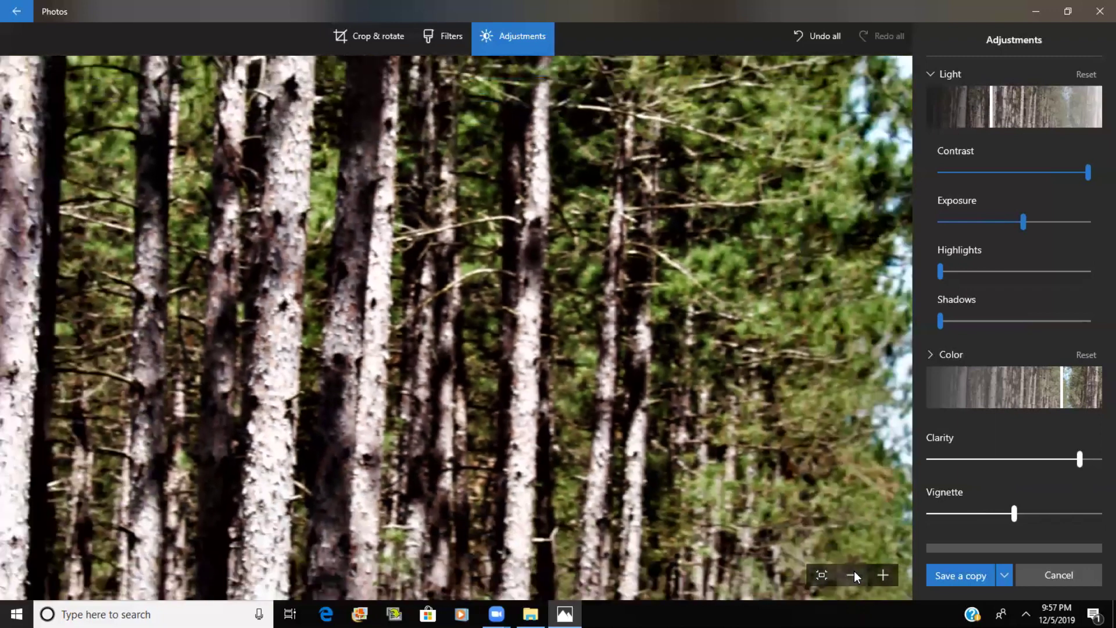
{"action": "left_click", "coordinate": [854, 573]}
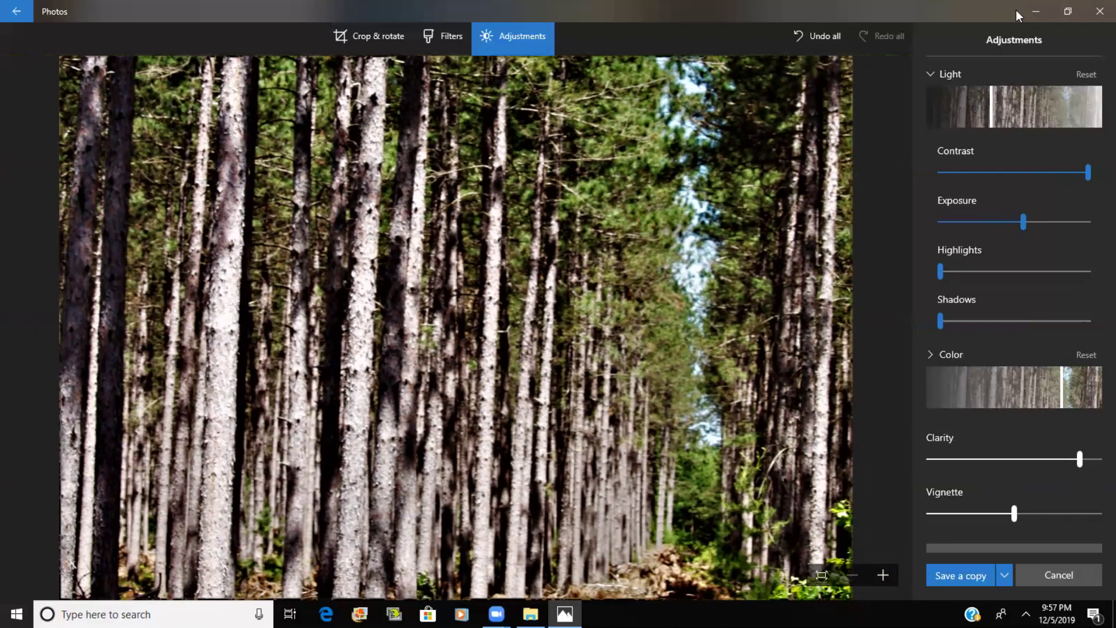
- Leave the adjustment view and compare the original forest photo with the image artwithbigfoot.jpg
{"action": "key", "text": "Escape"}
{"action": "left_click", "coordinate": [511, 340]}
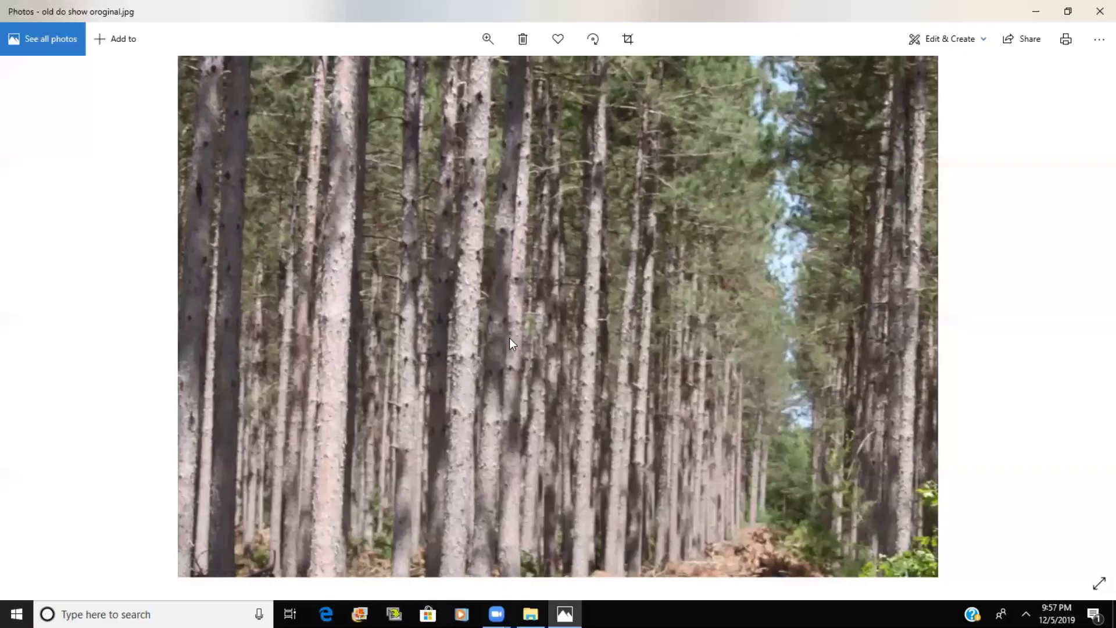
{"action": "left_click", "coordinate": [36, 318]}
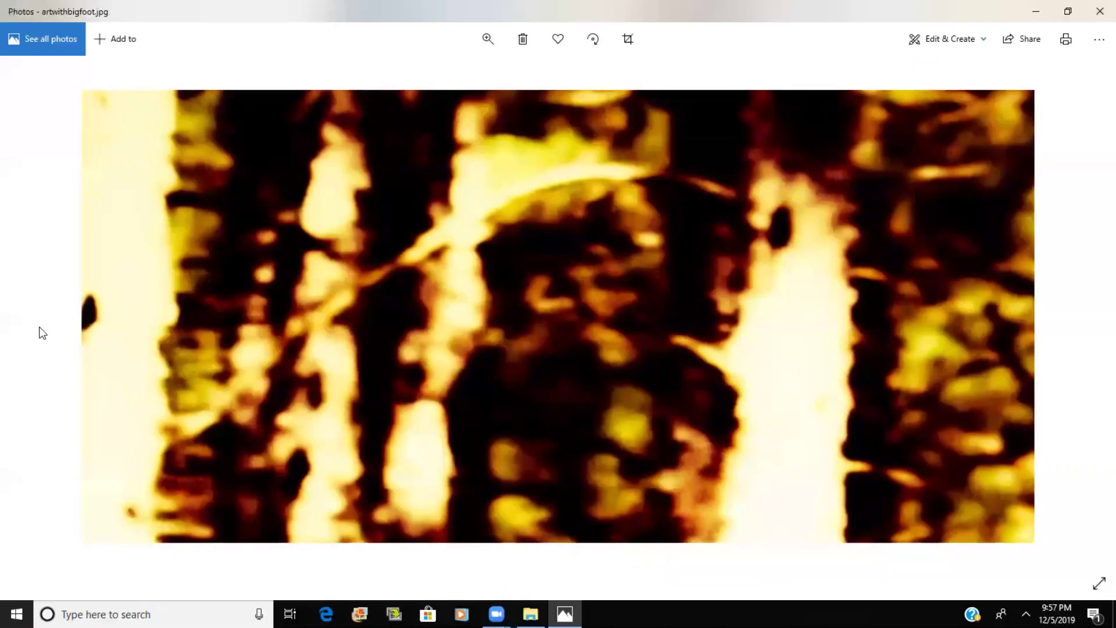